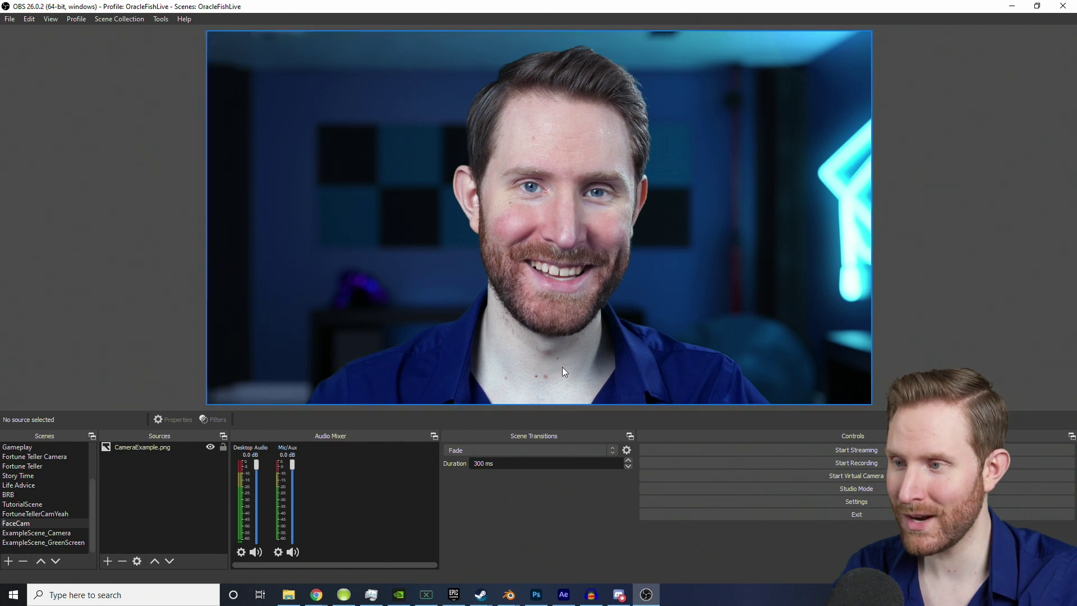
- Add a Stinger scene transition and name it CandyCornStinger
click(484, 449)
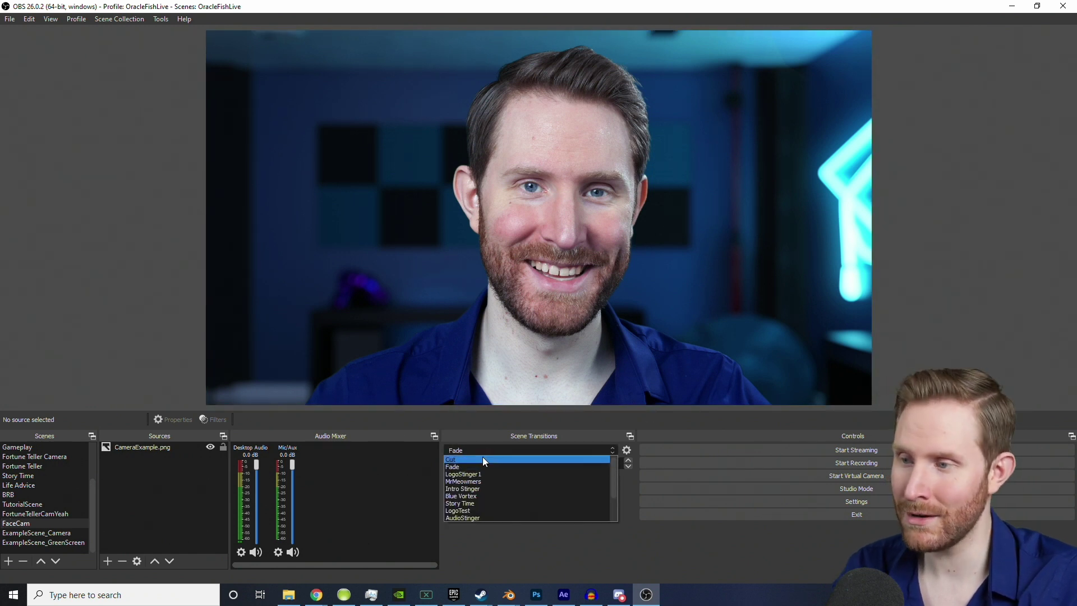
scroll(506, 481, down, 2)
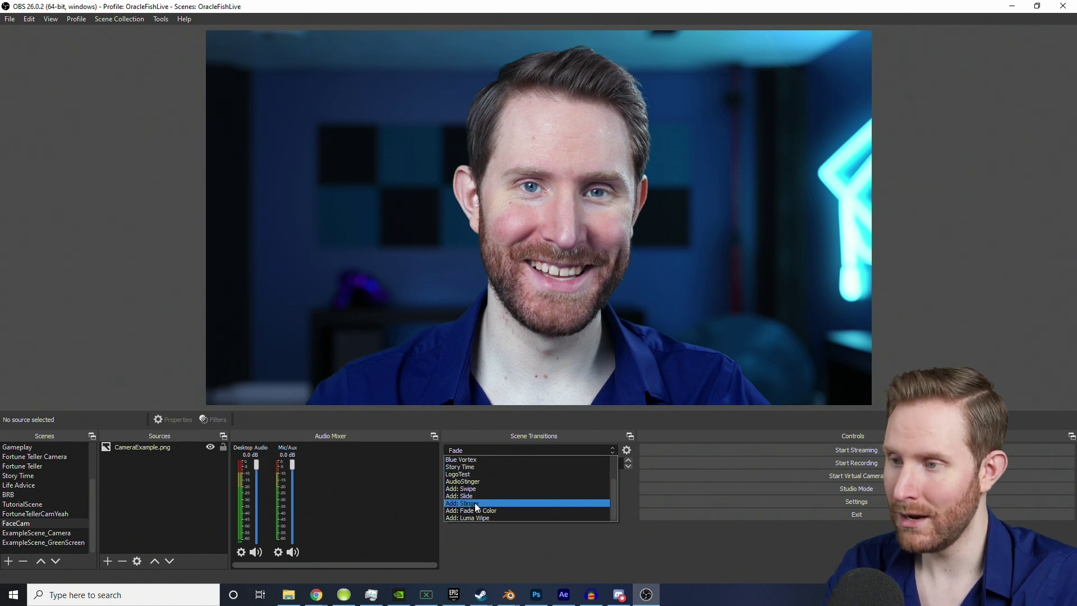
click(476, 503)
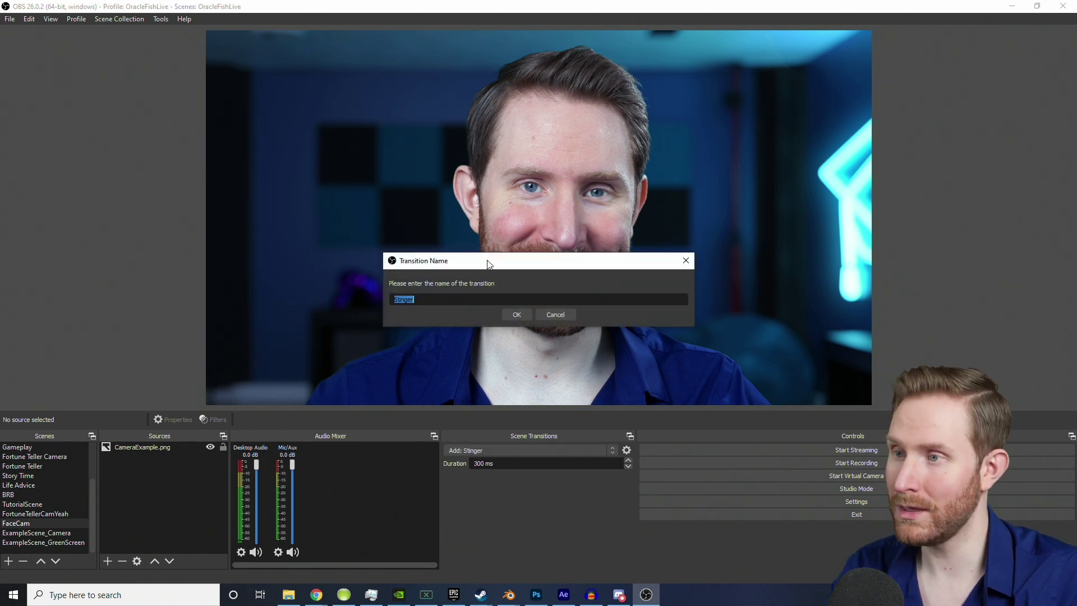
drag(487, 264, 364, 299)
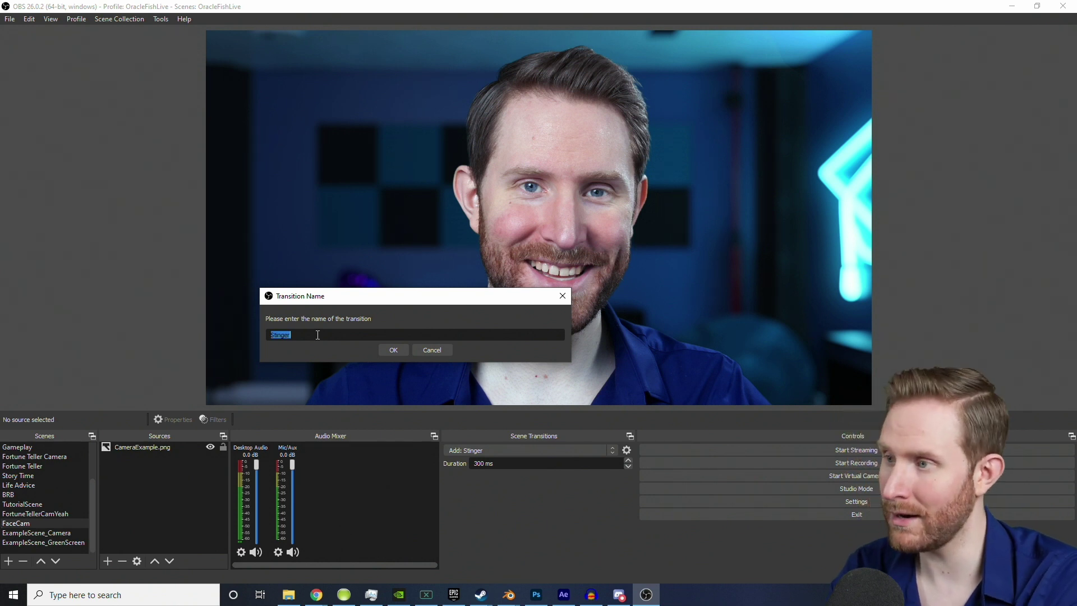
text(CandyCorn)
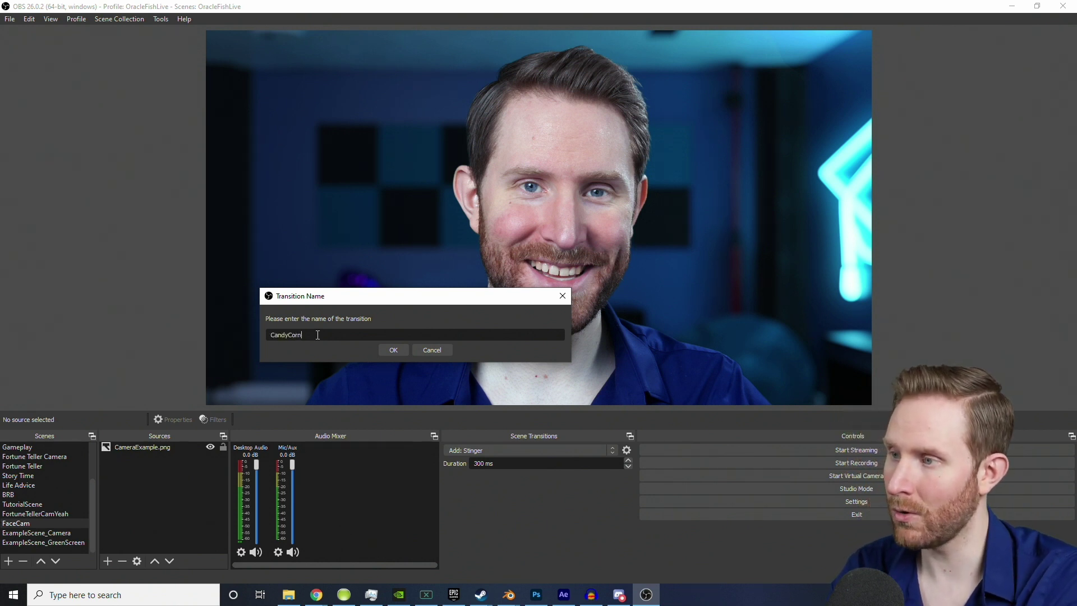
click(390, 349)
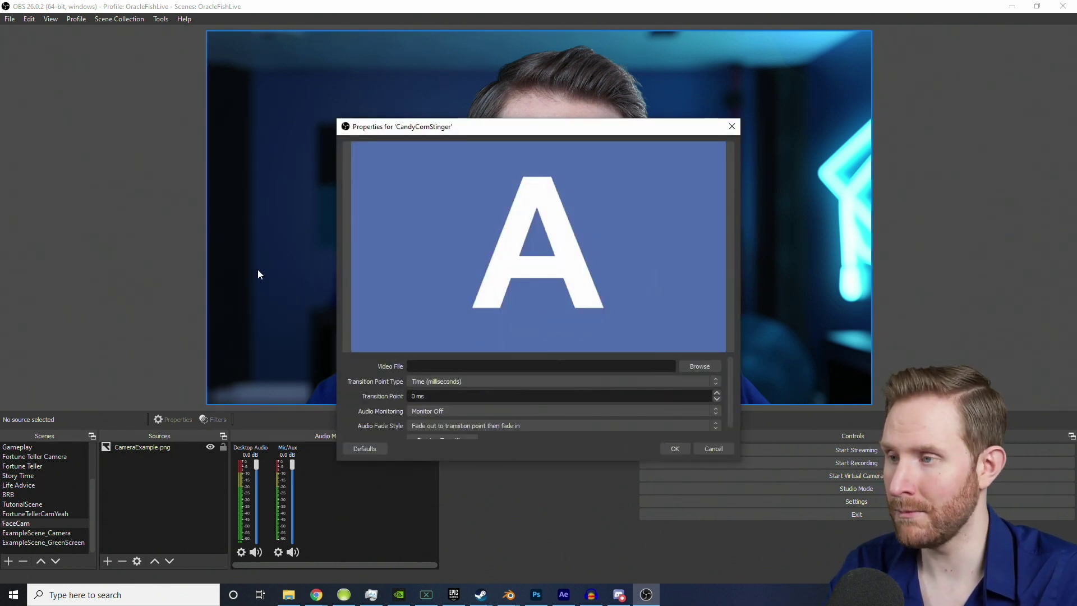
- Load the 1500ms_CandyCorn video as the CandyCornStinger video file
click(699, 367)
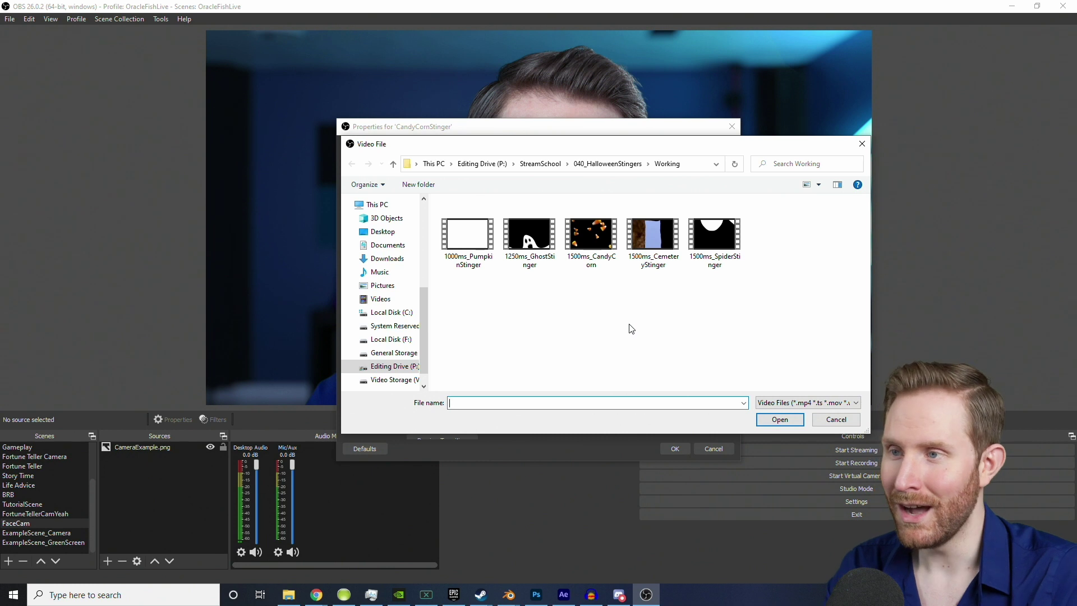
click(596, 250)
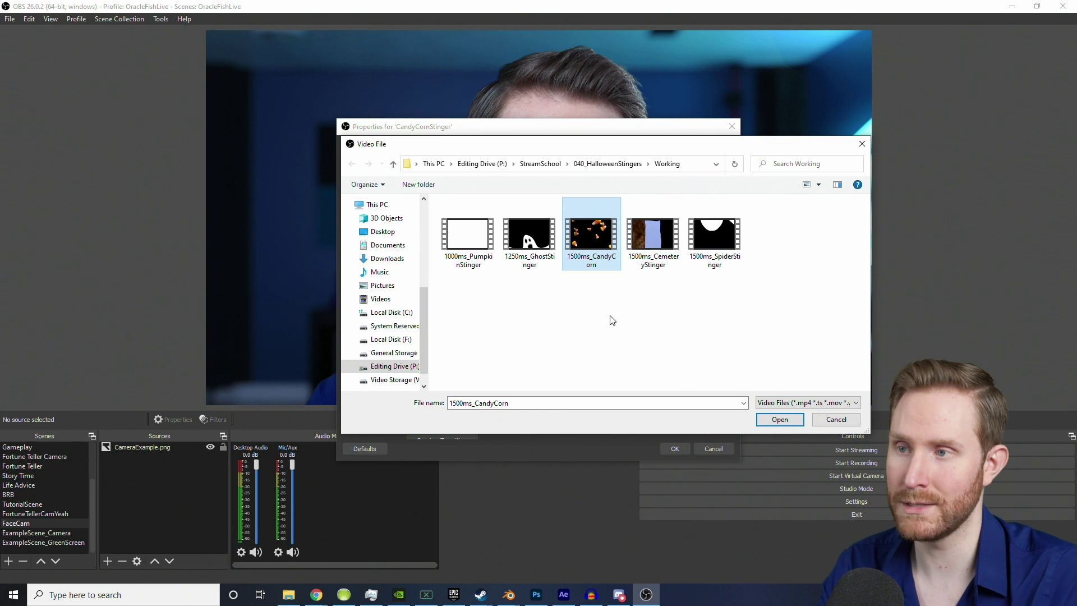
double_click(587, 234)
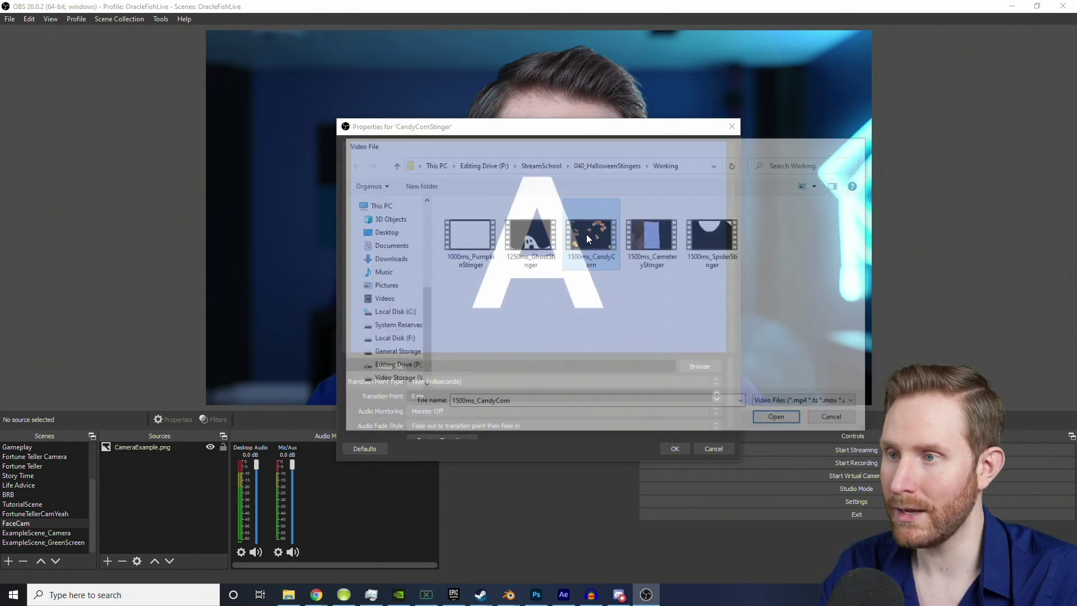
- Change the CandyCornStinger transition point to 1500 ms and preview the candy corn sweep
click(426, 426)
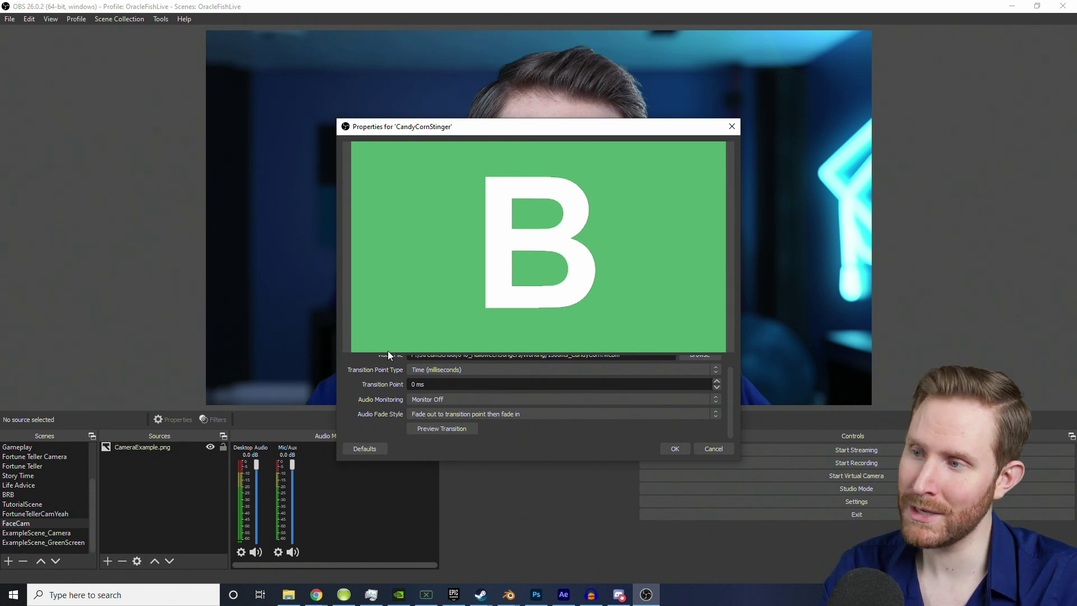
scroll(383, 380, up, 1)
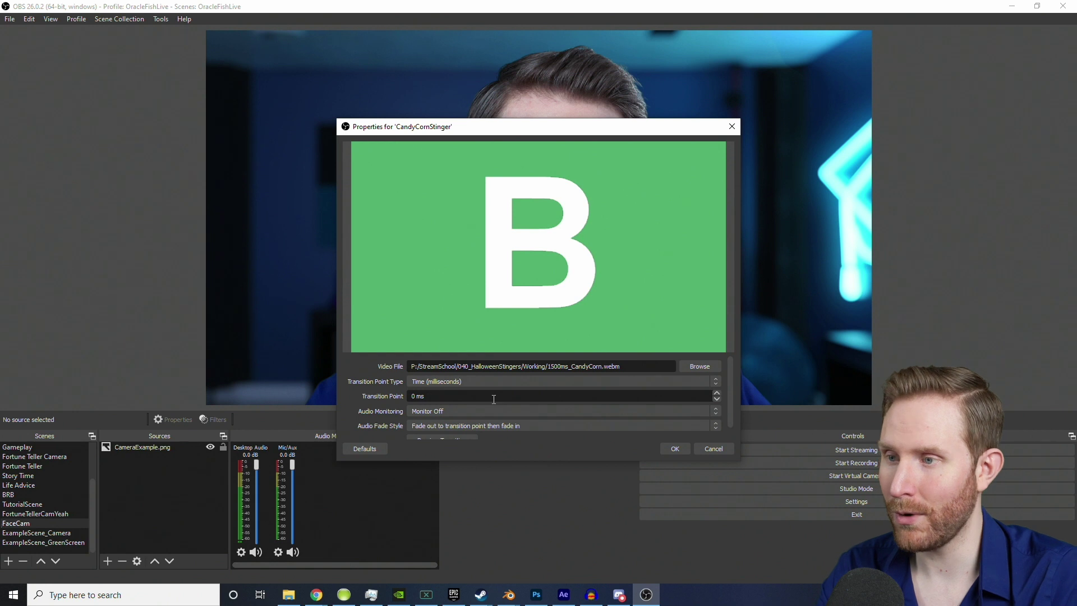
drag(421, 396, 379, 396)
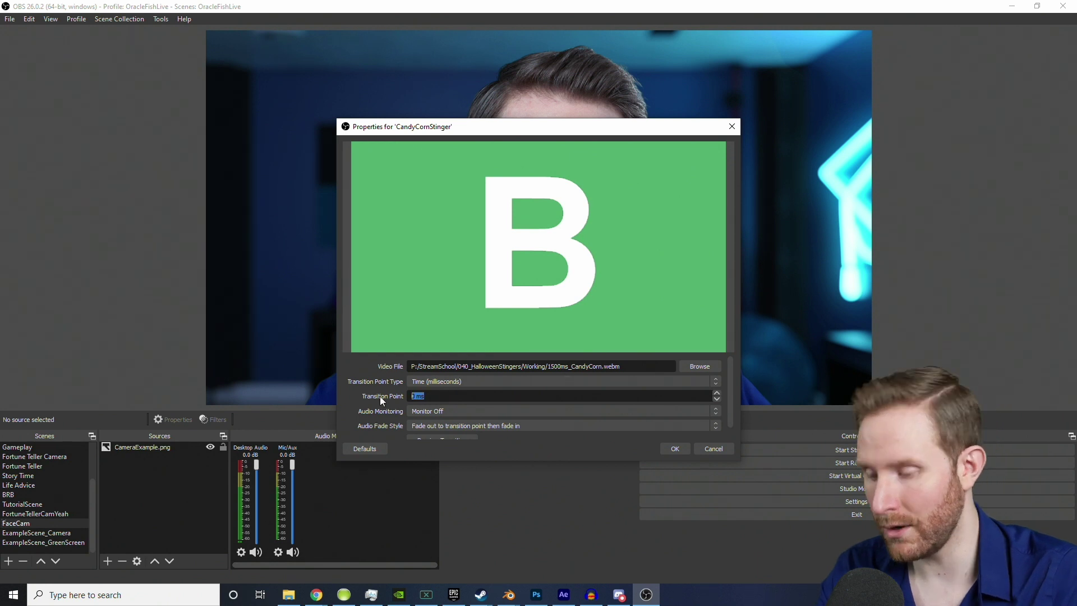
text(1500)
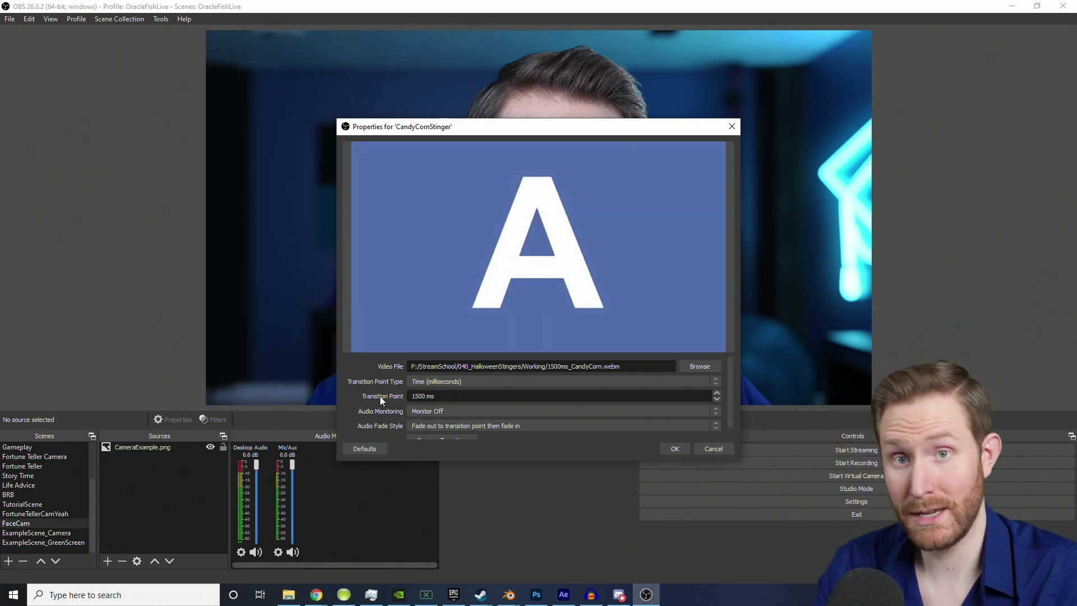
scroll(379, 397, down, 1)
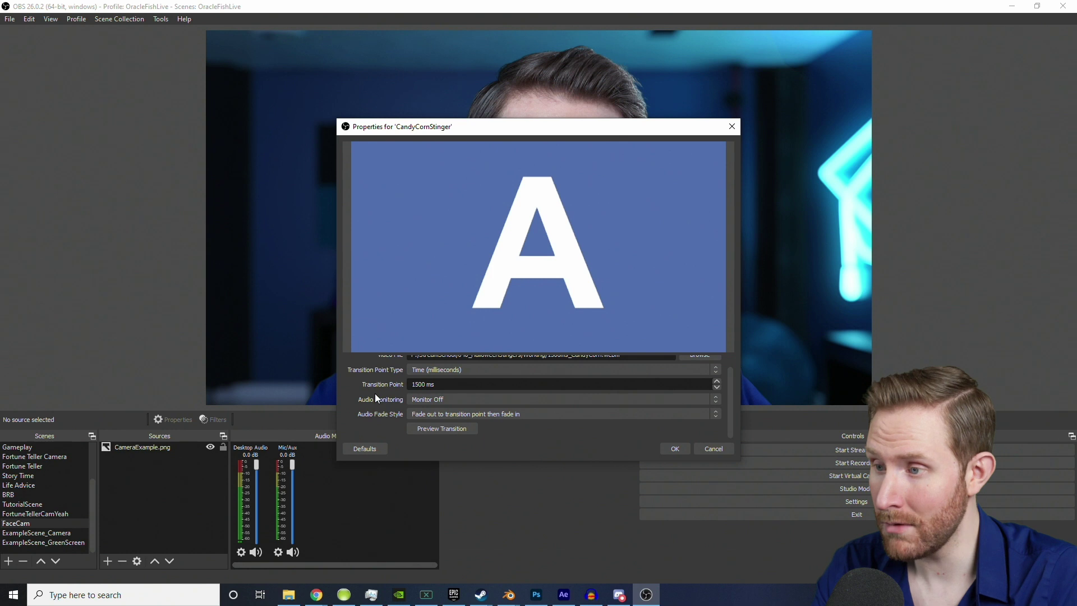
click(428, 429)
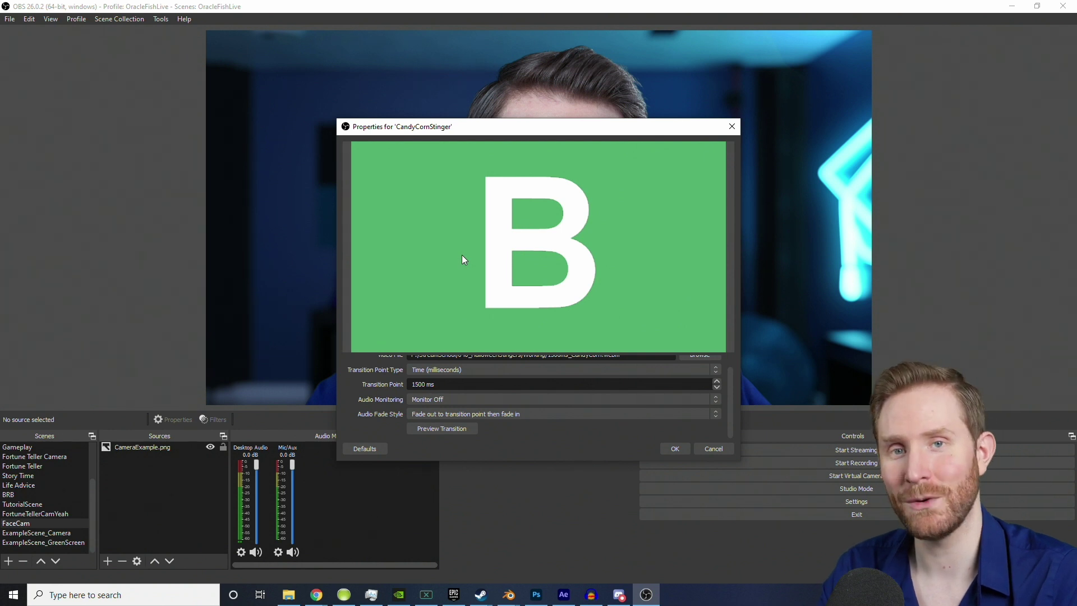
- Save CandyCornStinger and test it by switching to ExampleScene_Camera, ExampleScene_GreenScreen, then FaceCam
click(674, 449)
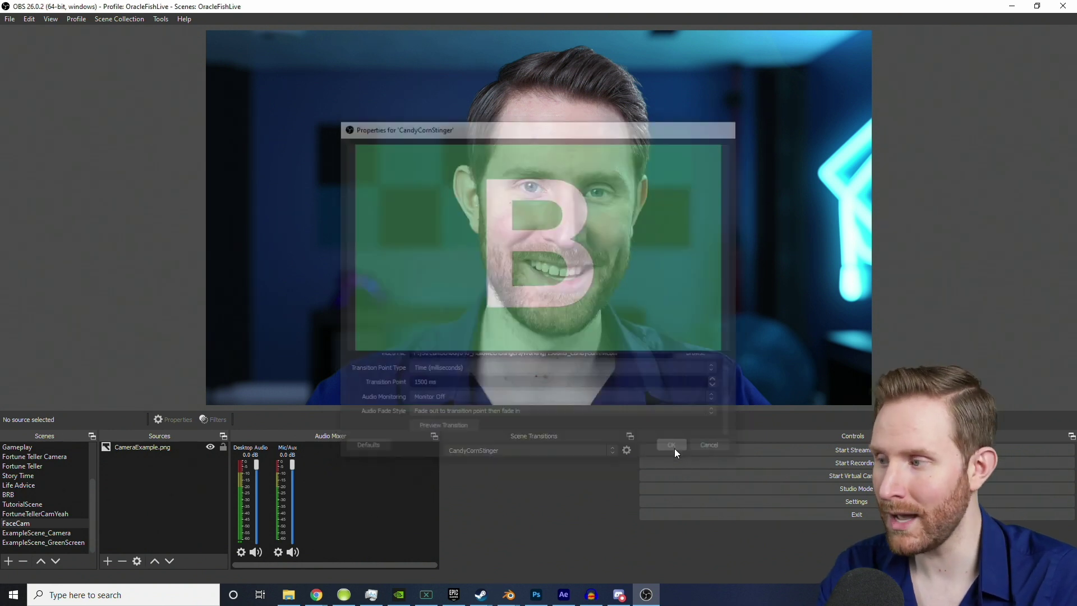
click(56, 533)
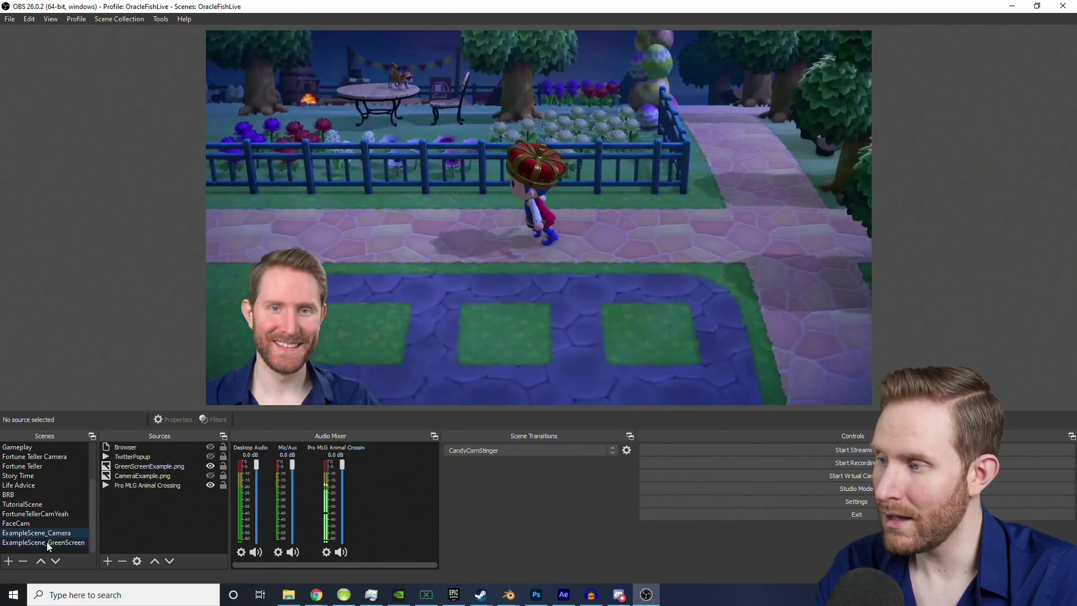
click(49, 543)
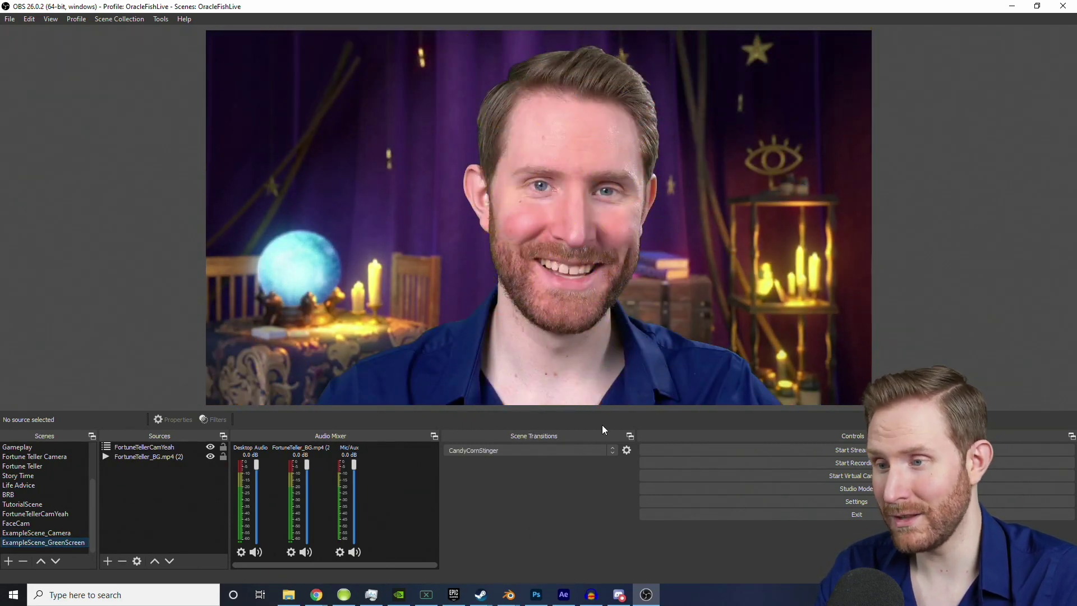
click(34, 523)
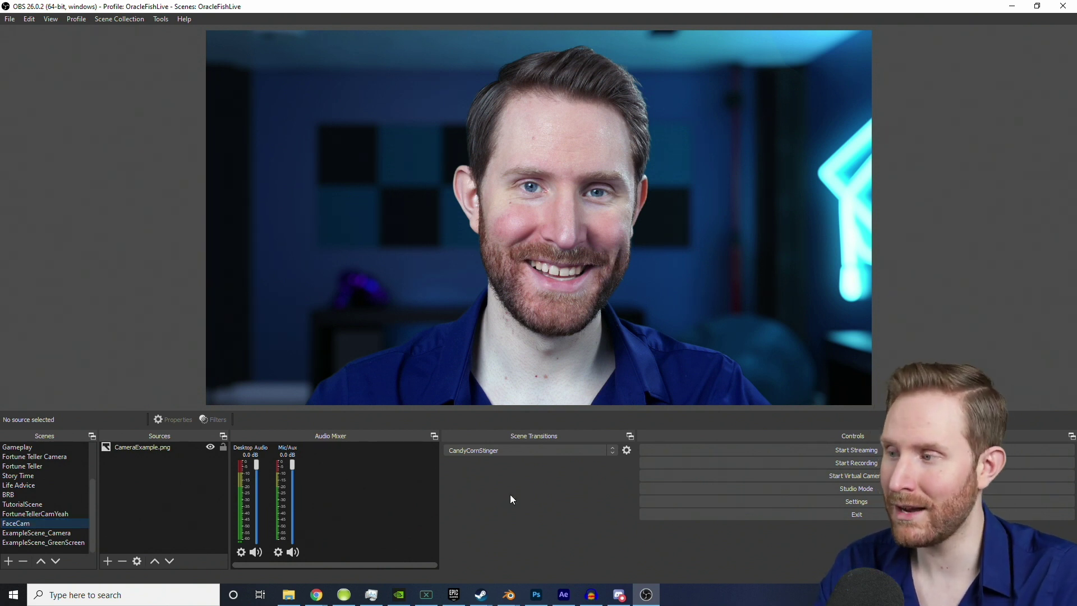
- Add another Stinger transition named GhostStinger
click(505, 450)
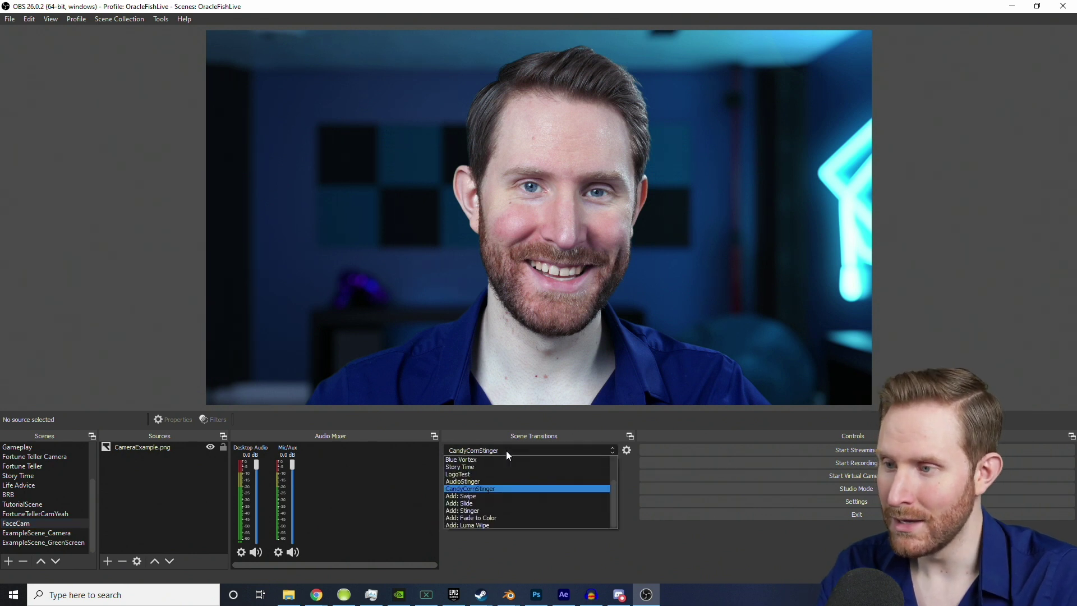
click(489, 511)
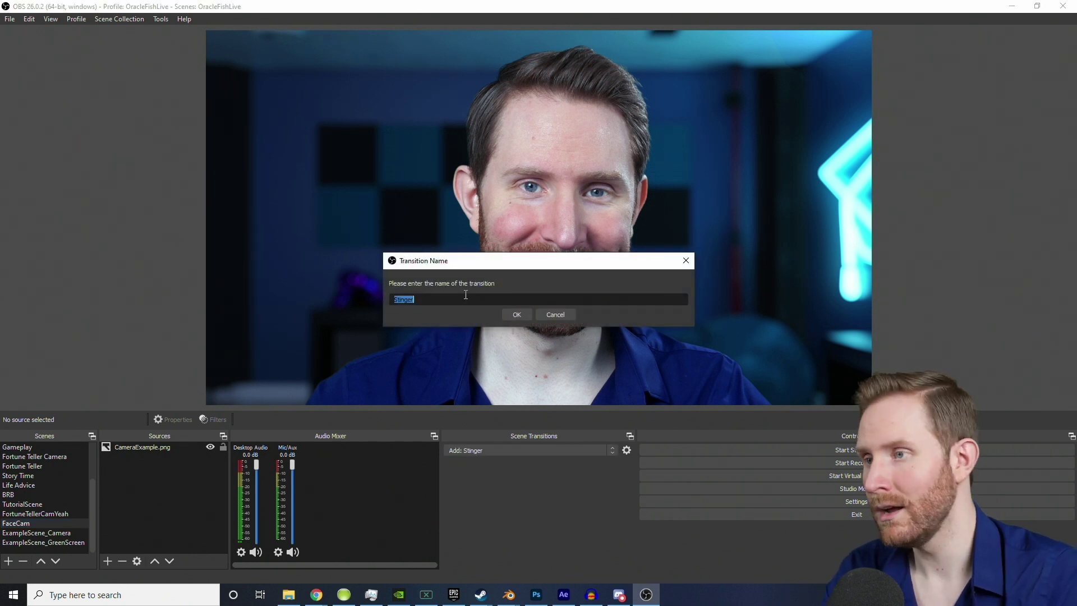
text(Ghost)
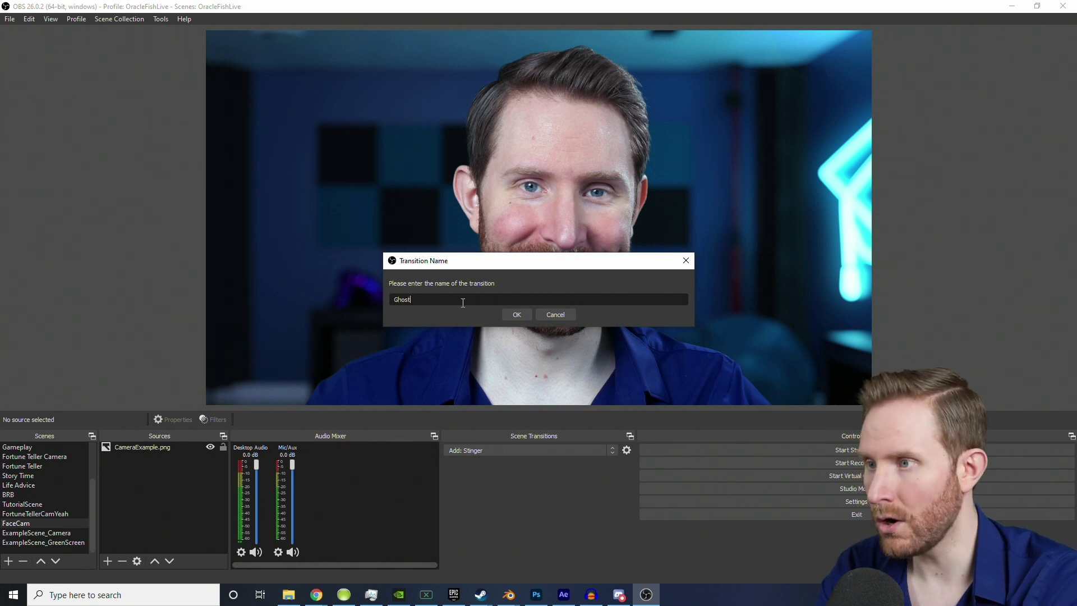
click(516, 314)
- Give GhostStinger the 1250ms_GhostStinger video and a 1250 ms transition point, preview and save
click(698, 367)
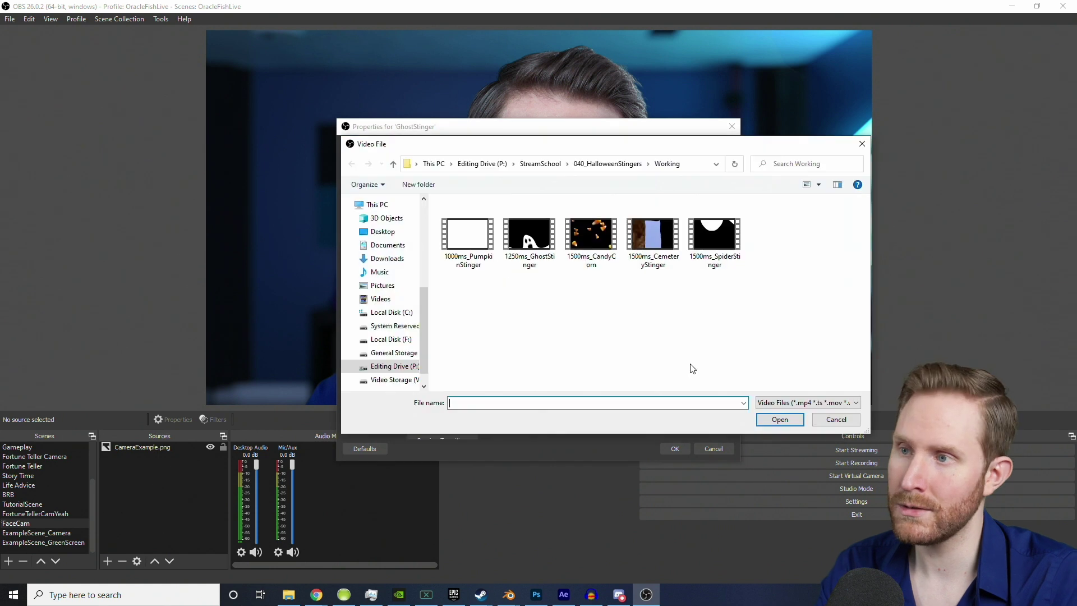
click(533, 230)
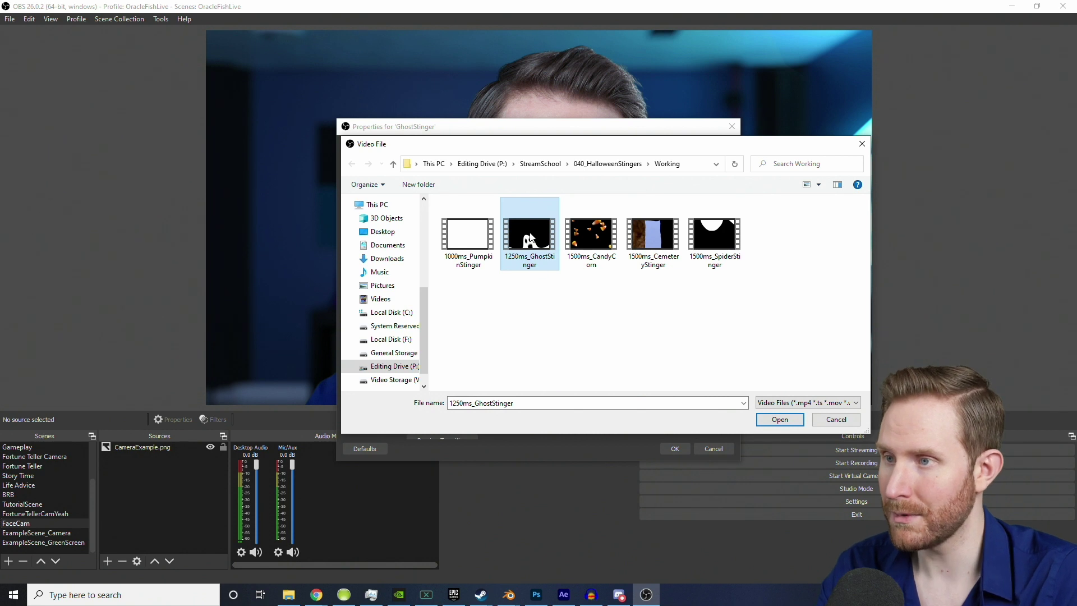
double_click(530, 240)
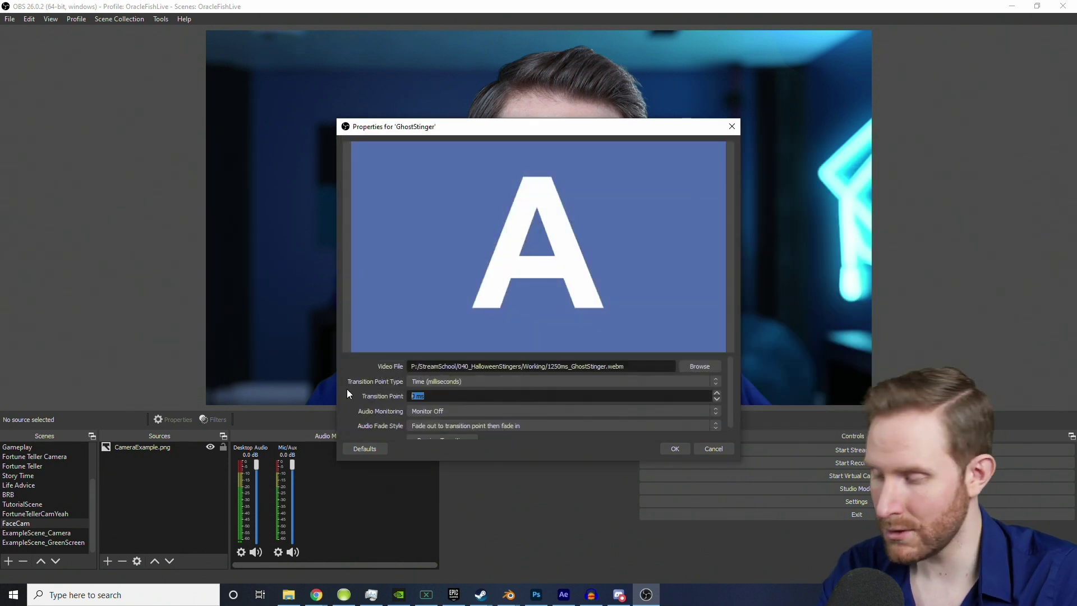
text(1250)
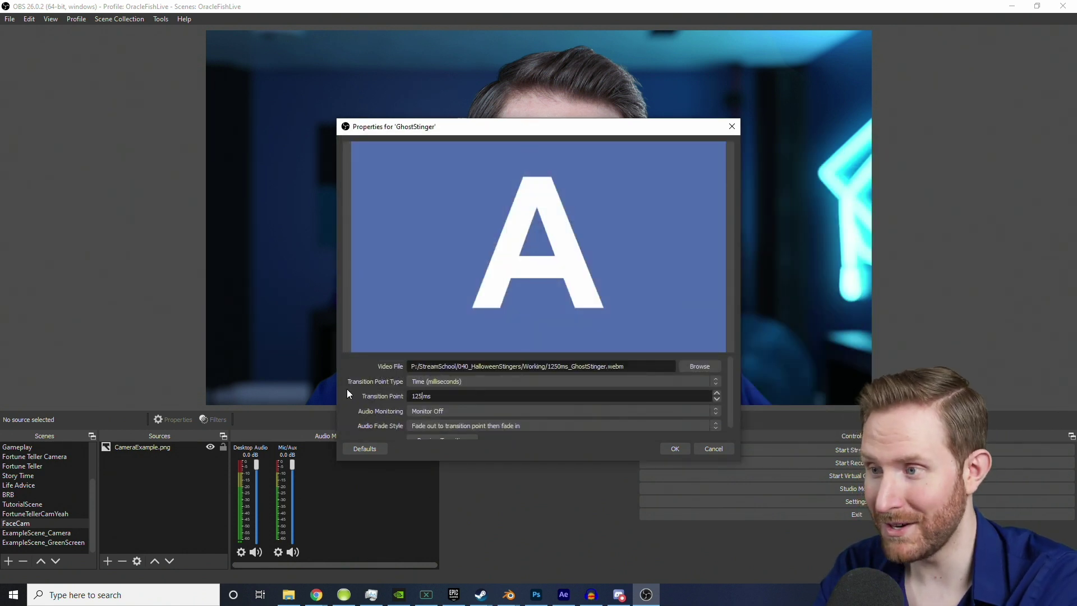
scroll(353, 396, down, 1)
click(418, 428)
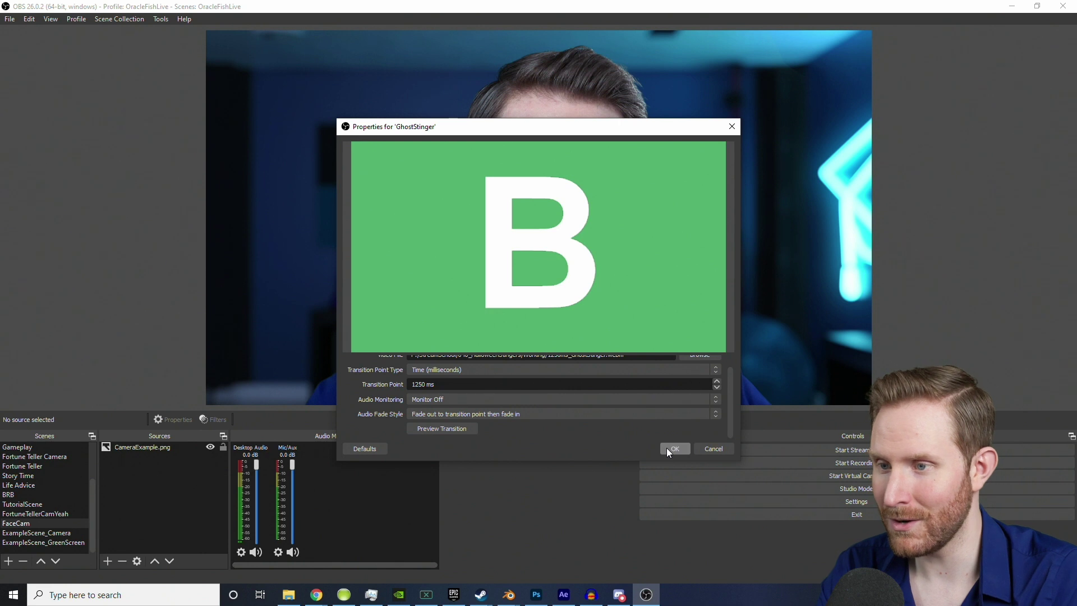
click(667, 448)
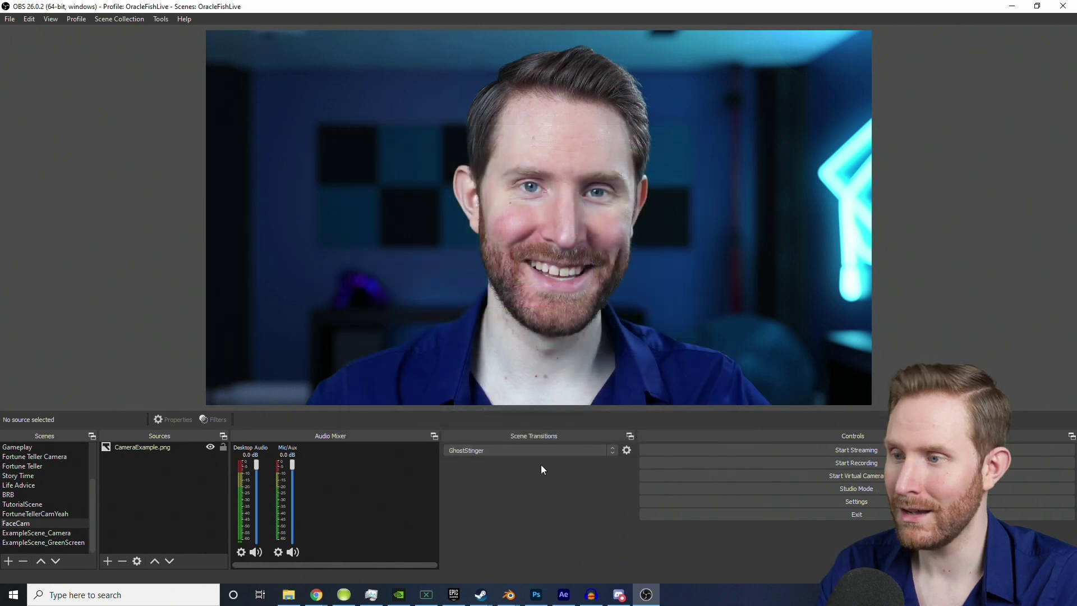
click(501, 449)
- Add a Stinger named PumpkinStinger using the 1000ms_PumpkinStinger video
click(475, 515)
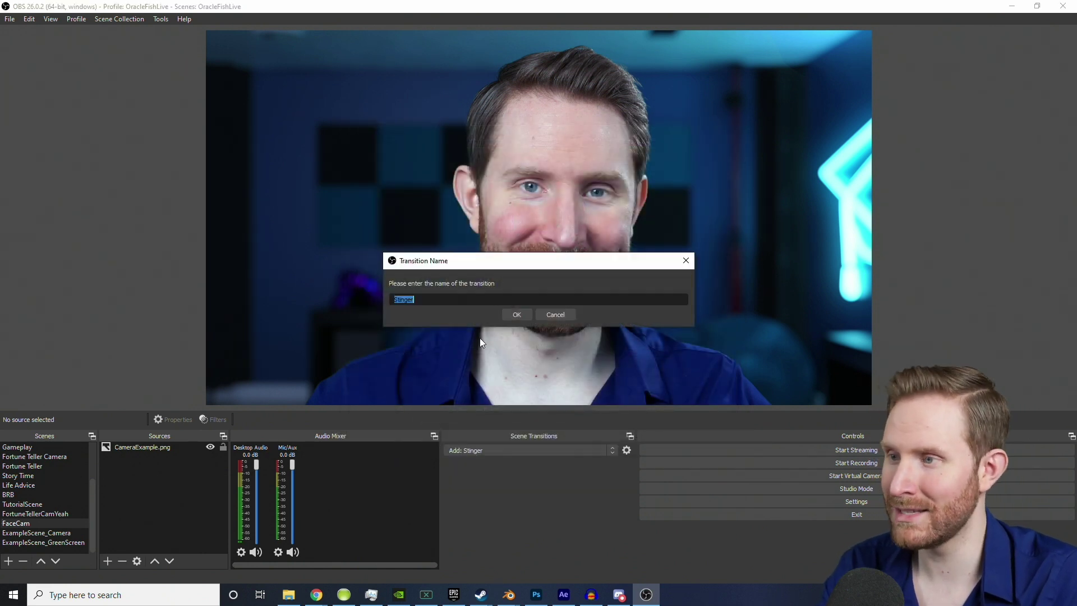
text(Pump)
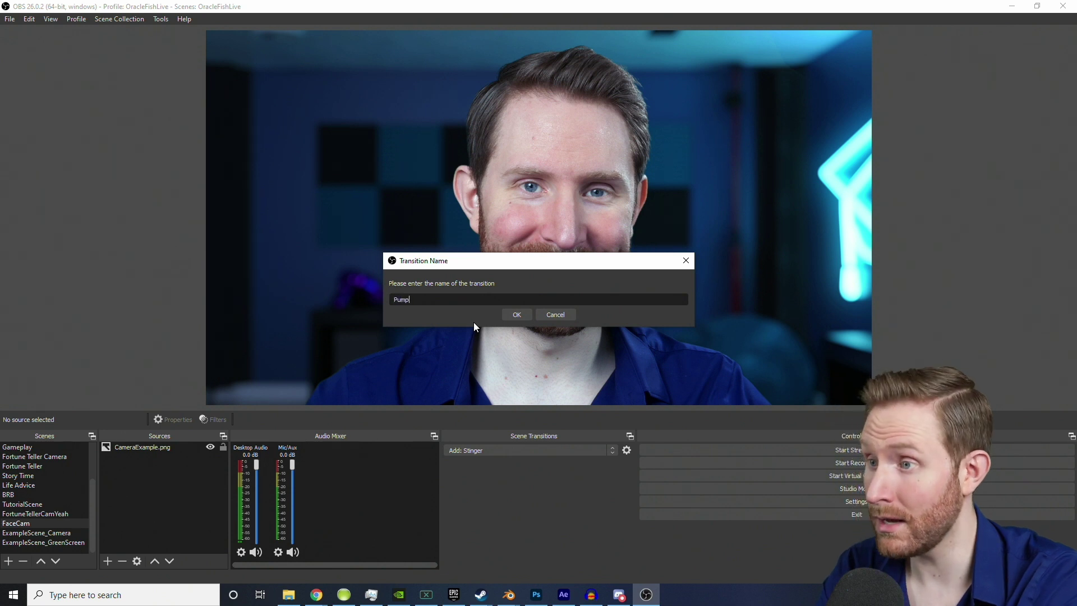
text(kinStinger)
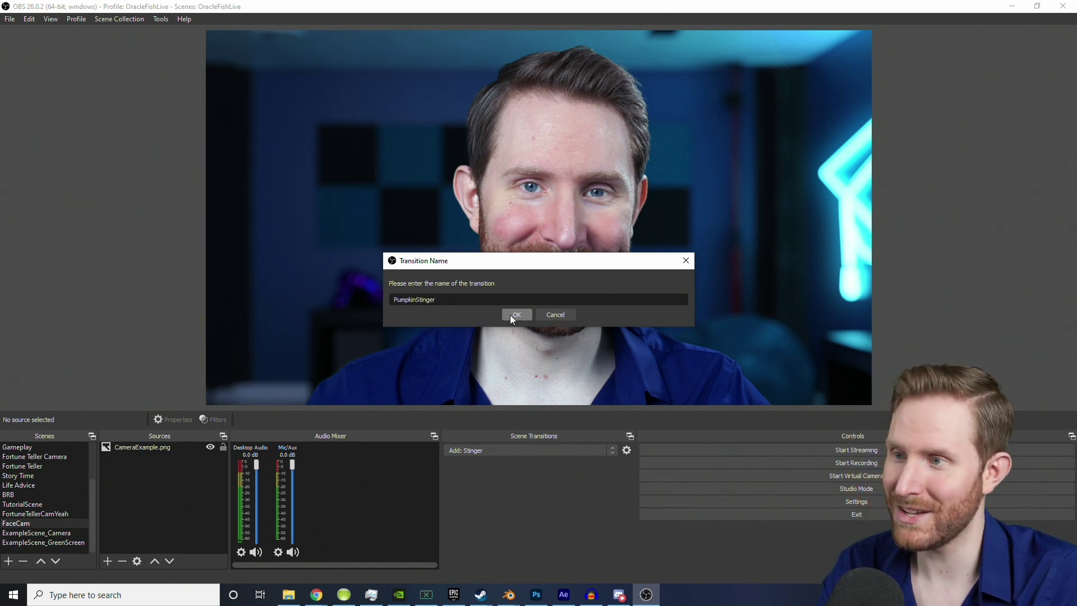
click(513, 315)
click(694, 368)
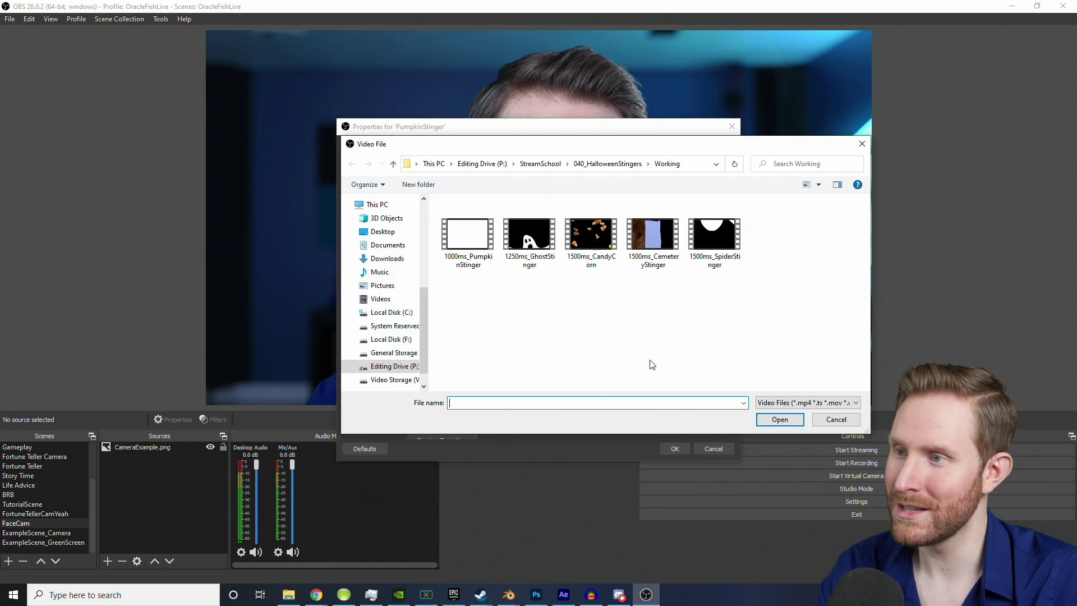
click(475, 254)
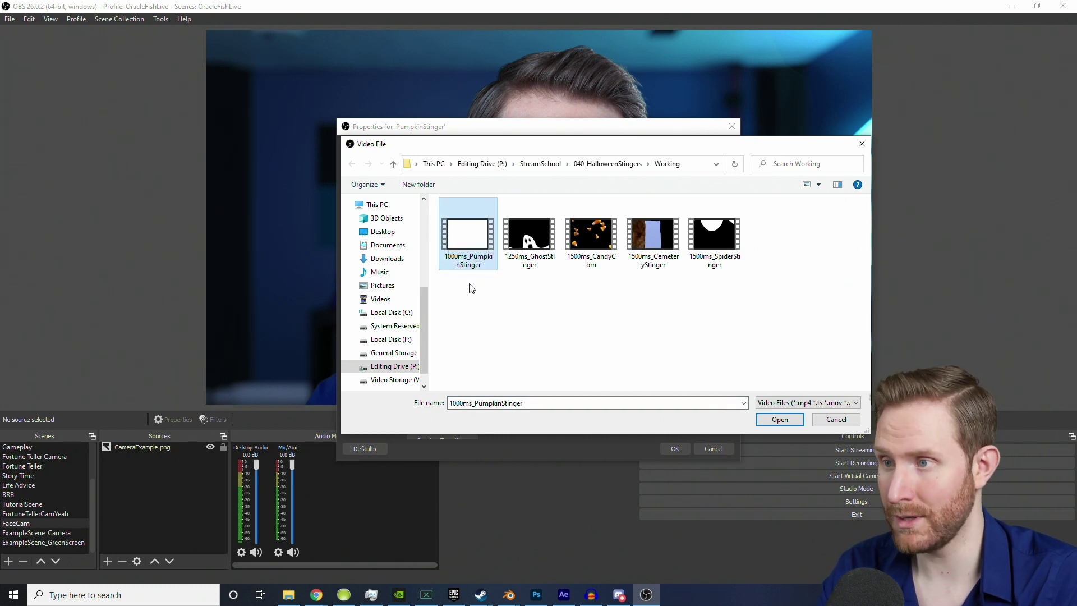
double_click(476, 232)
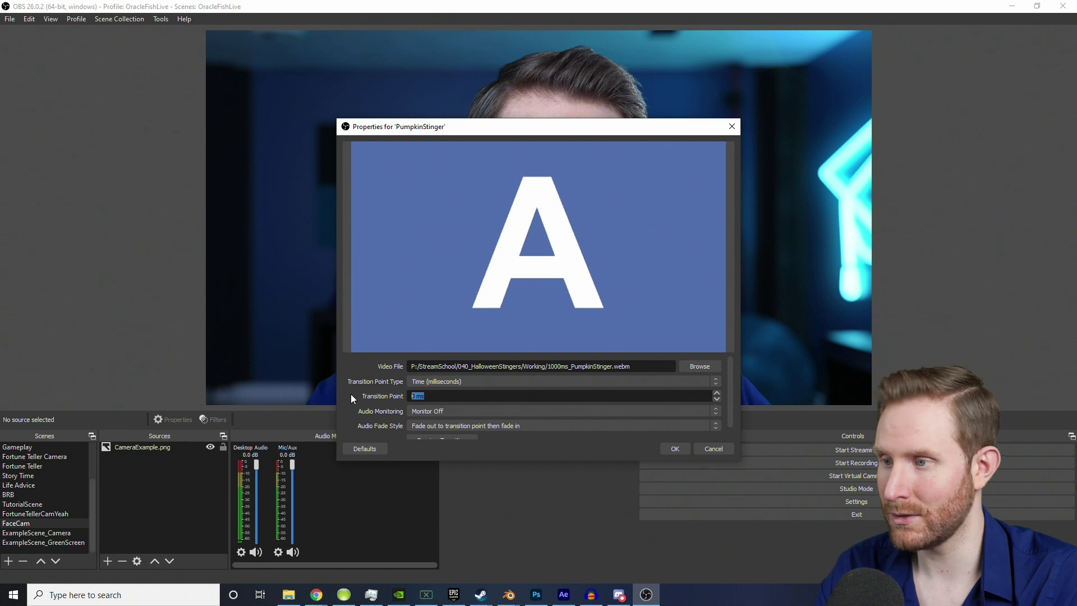
- Set the PumpkinStinger transition point to 1000 ms, preview it and save
text(1000)
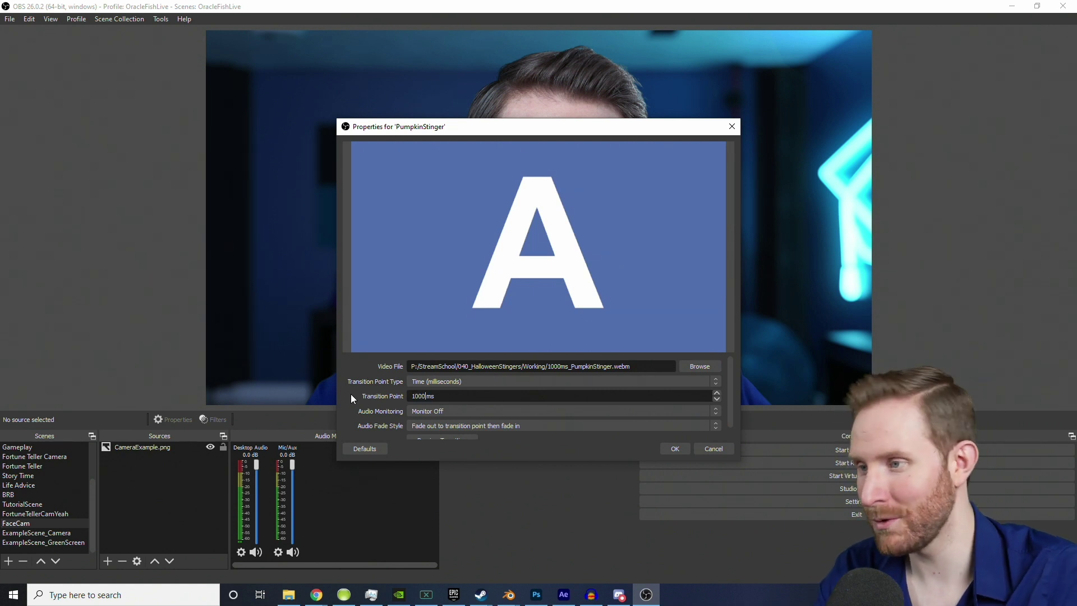
scroll(375, 399, down, 1)
click(419, 430)
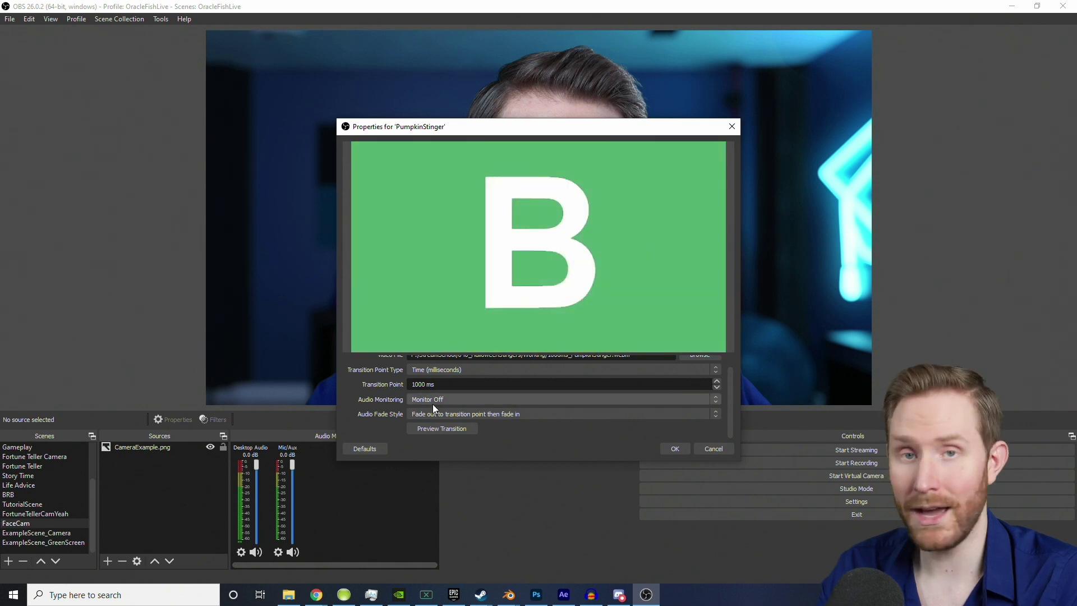
click(674, 449)
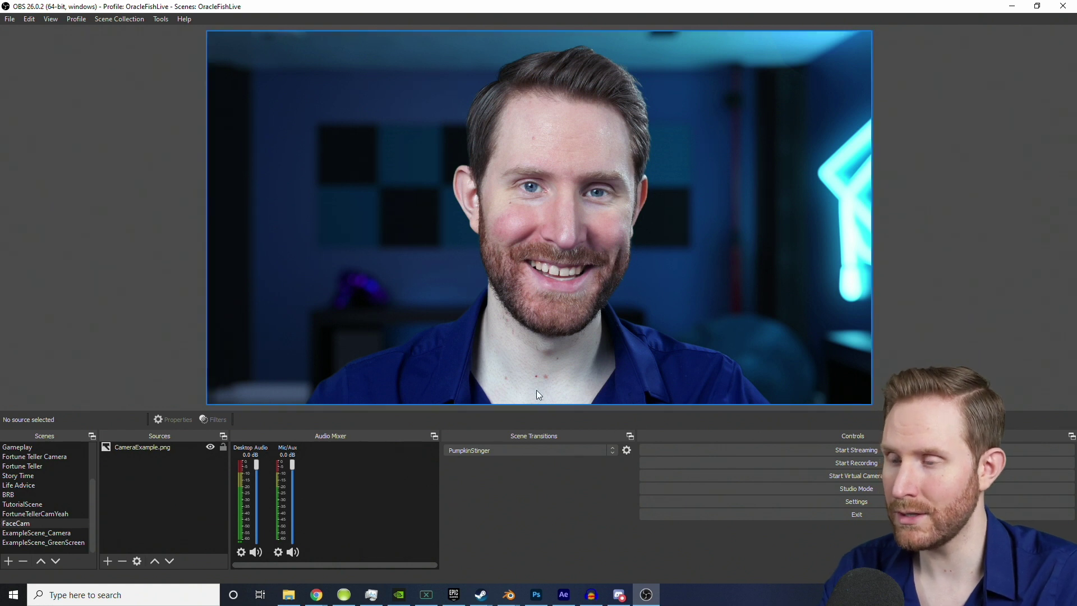
- Switch to ExampleScene_Camera, then ExampleScene_GreenScreen to watch the pumpkin stinger
click(50, 533)
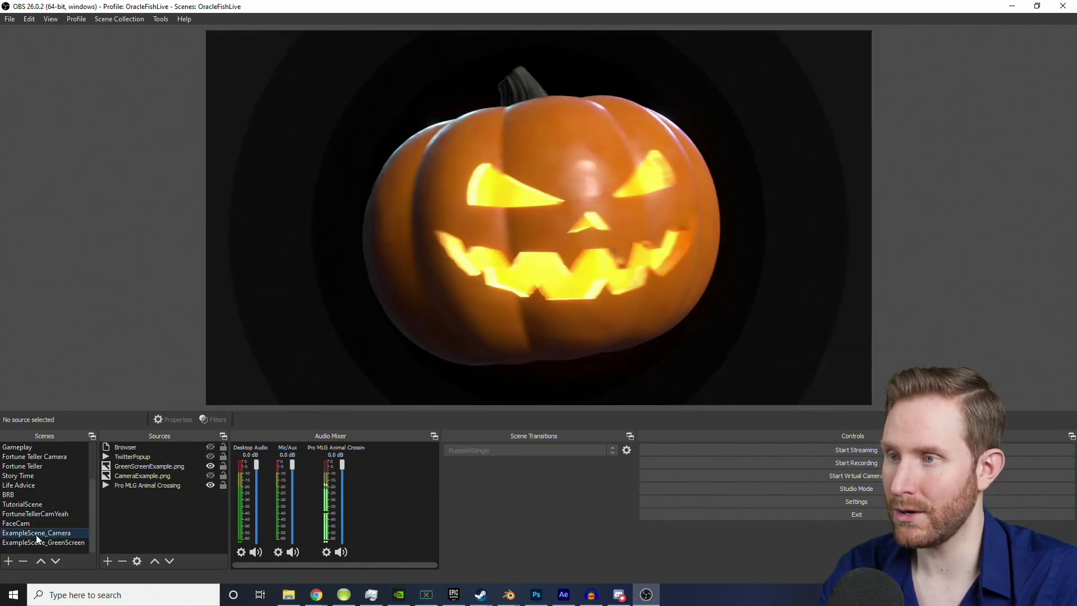
click(25, 544)
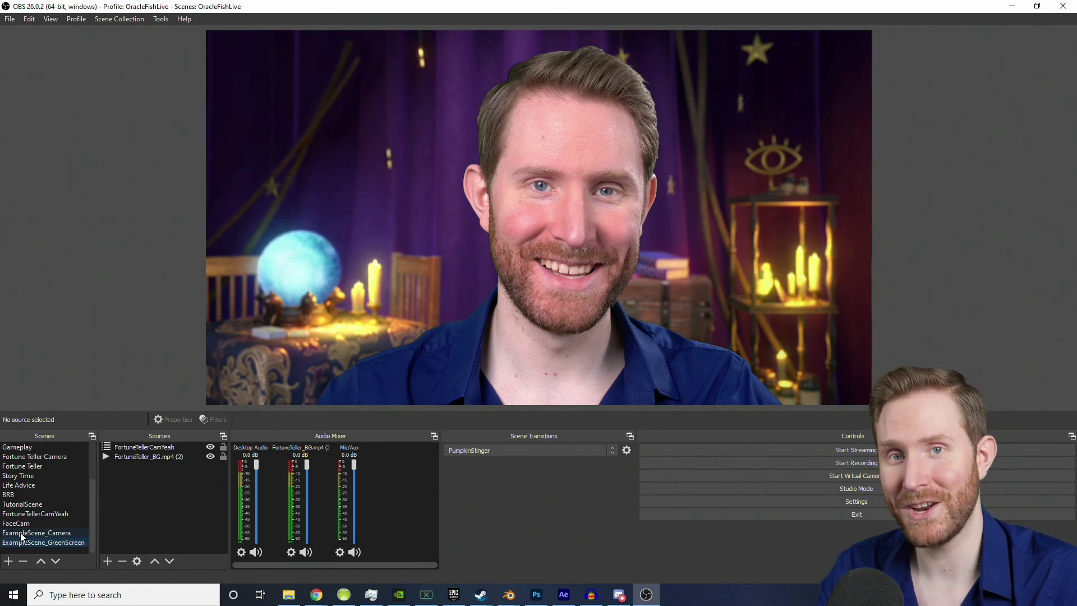
- Set FaceCam's transition override to CandyCornStinger
right_click(25, 523)
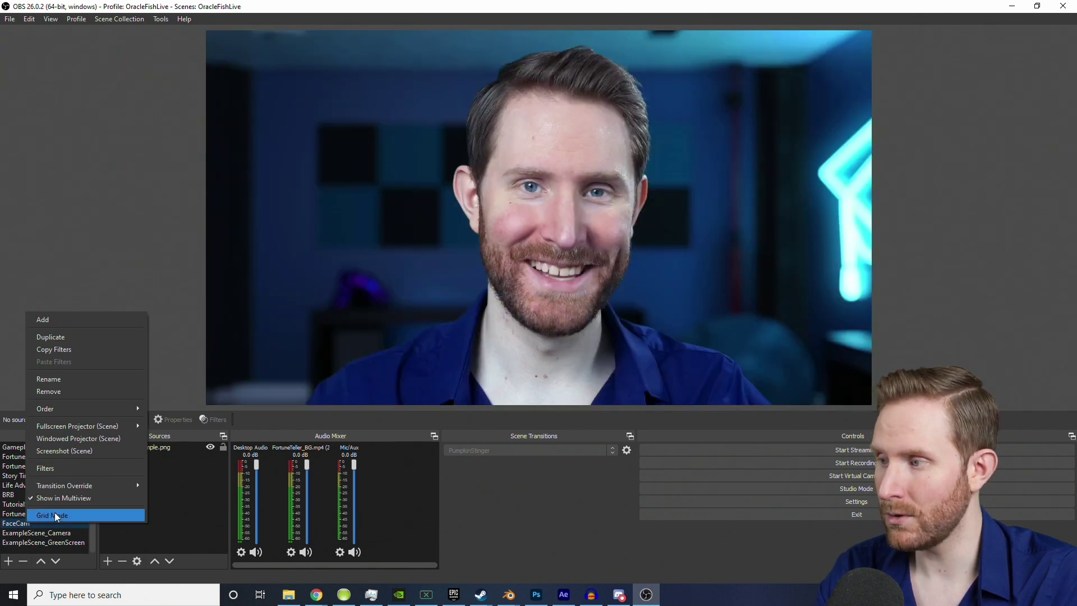
mouse_move(67, 491)
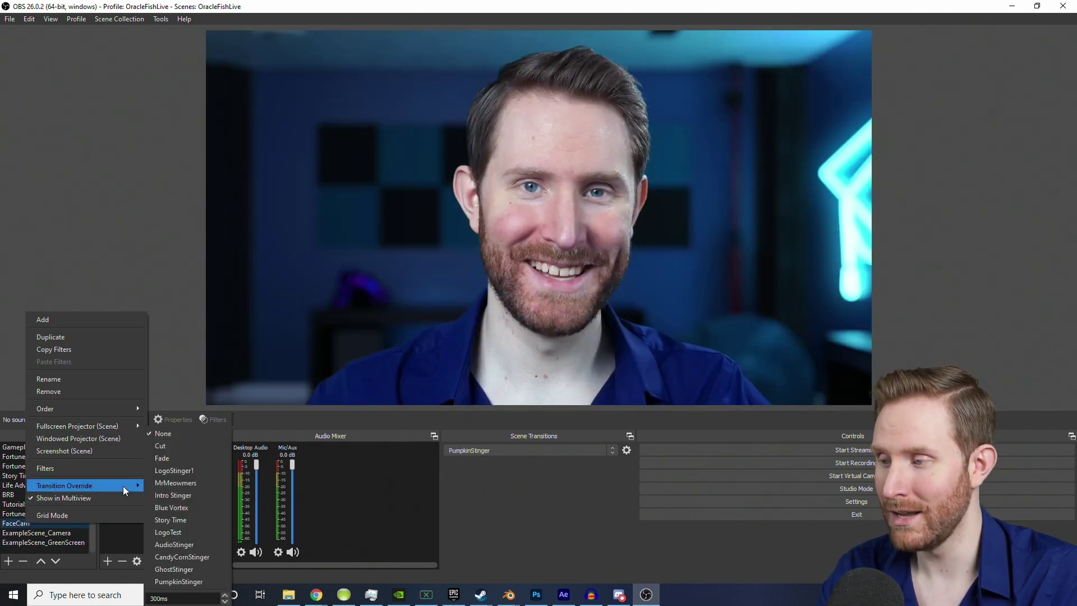
click(191, 555)
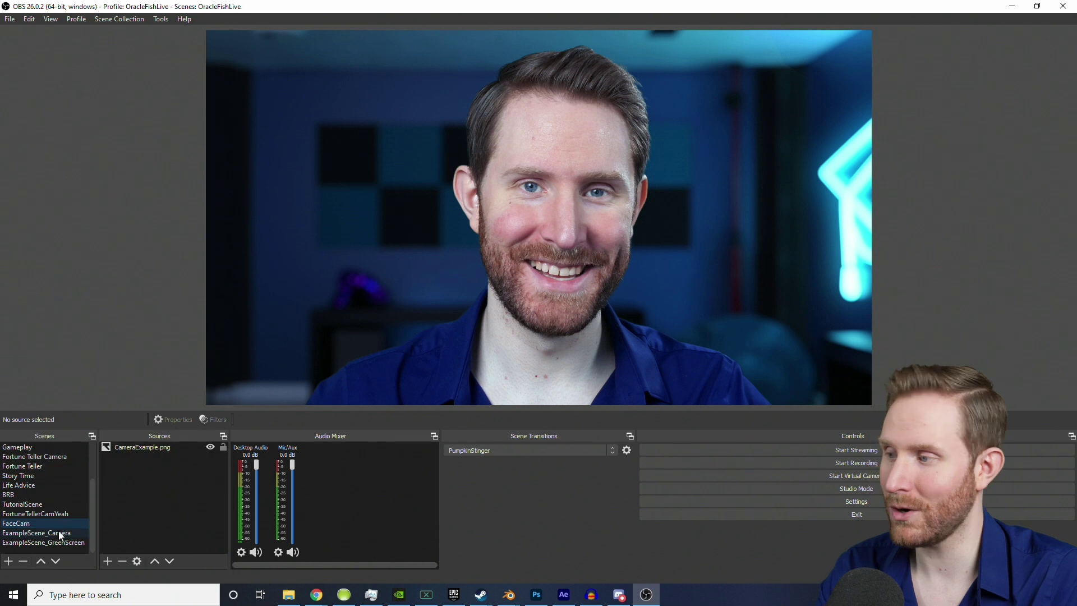
- Select ExampleScene_Camera and set its transition override to GhostStinger
click(25, 532)
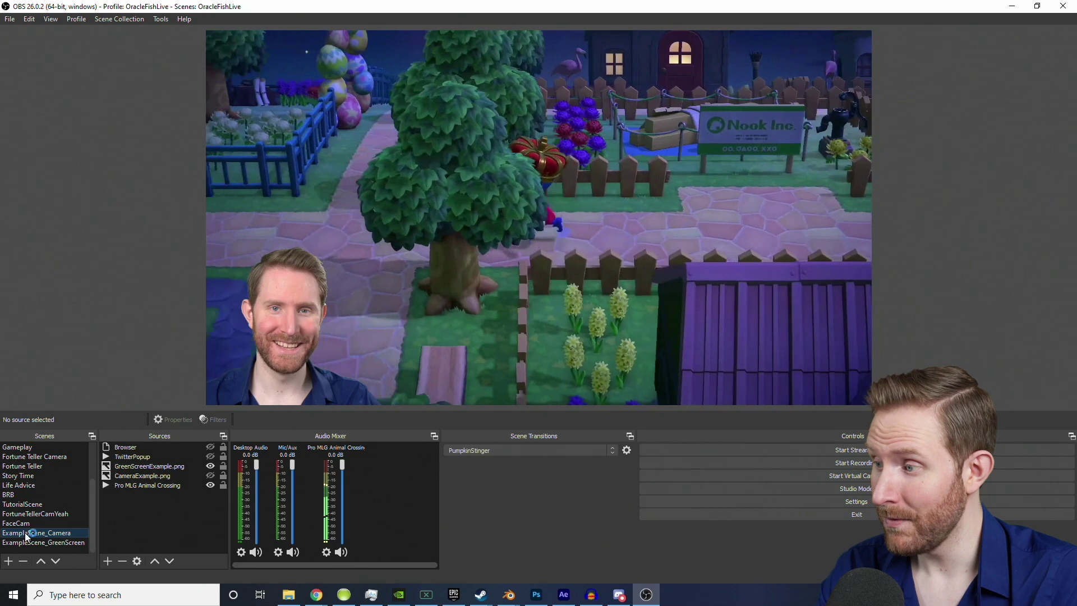
right_click(25, 533)
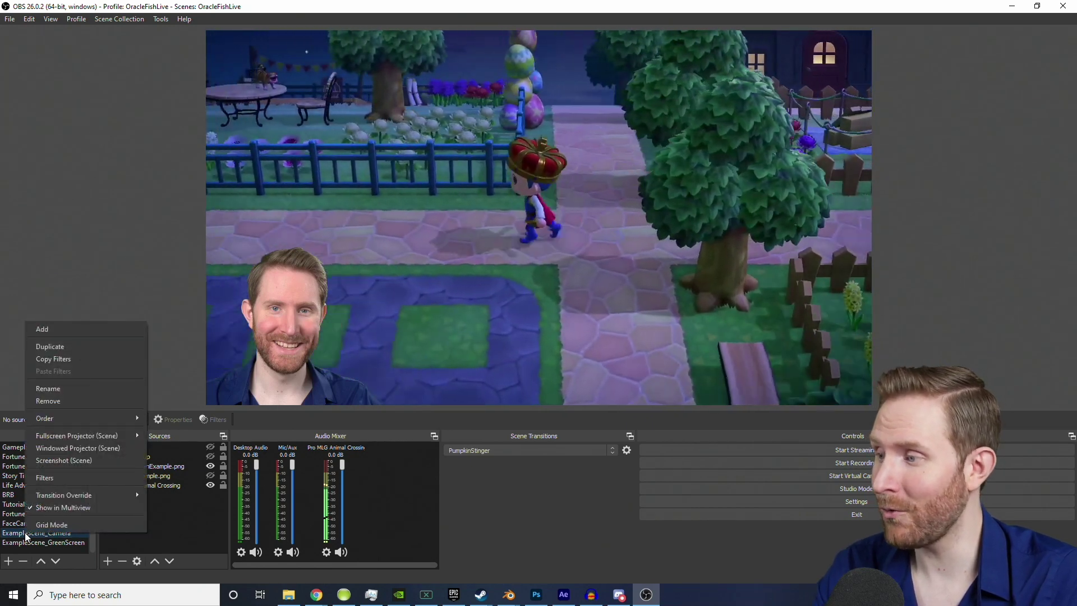
mouse_move(73, 497)
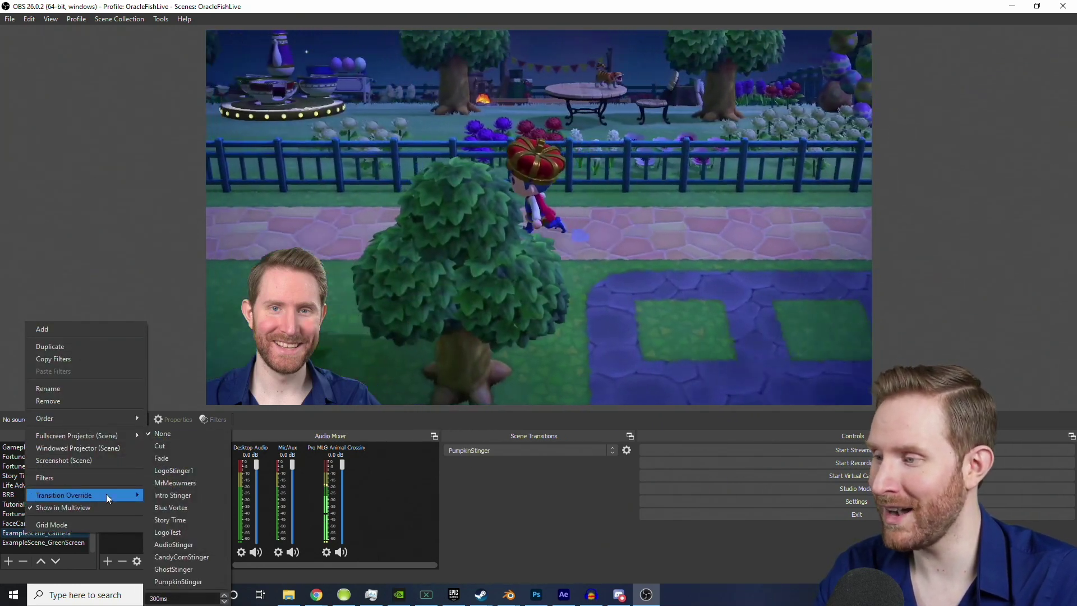
click(183, 570)
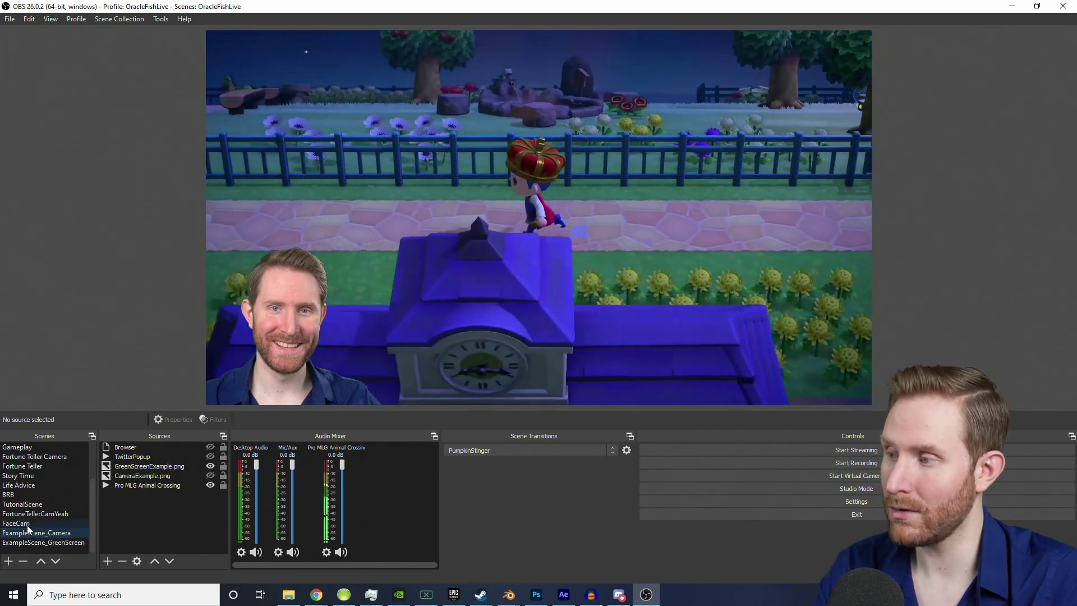
- Switch to FaceCam, ExampleScene_Camera, then ExampleScene_GreenScreen to see candy corn, ghost and pumpkin stingers
click(25, 523)
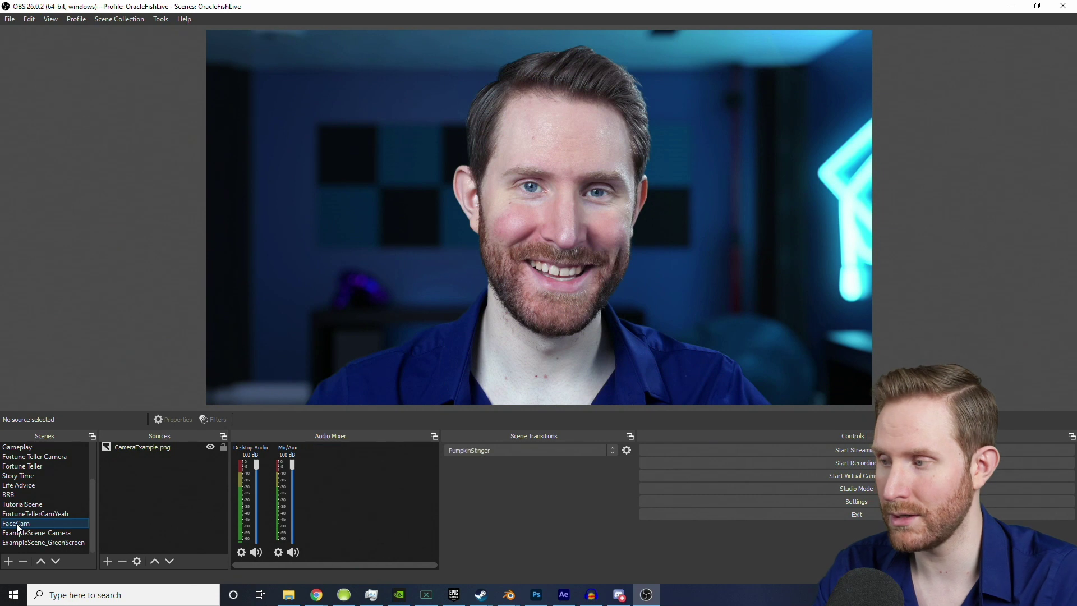
click(44, 534)
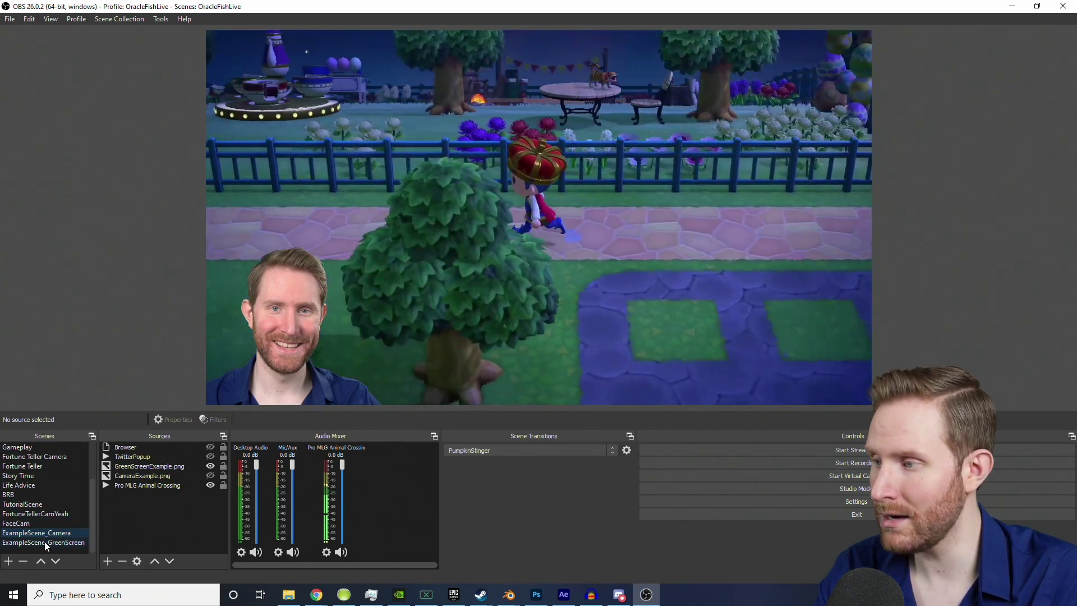
click(43, 543)
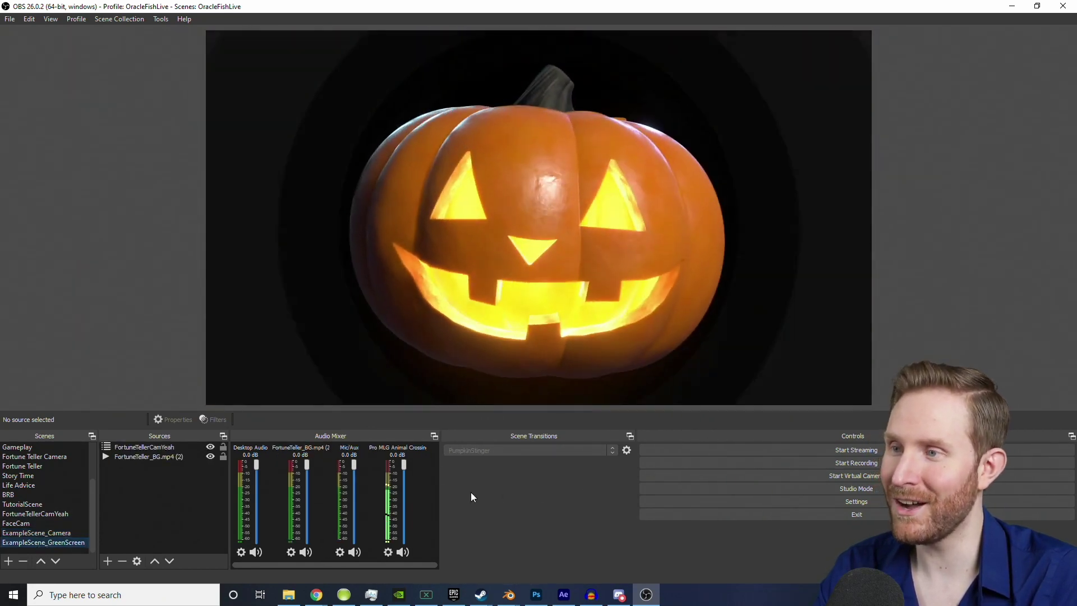